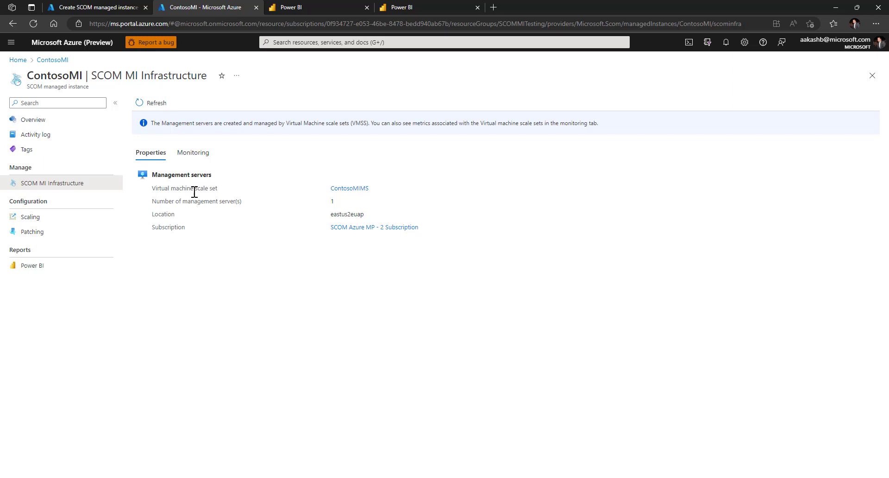
View the monitoring metrics for the SCOM MI infrastructure of ContosoMI
left_click(193, 152)
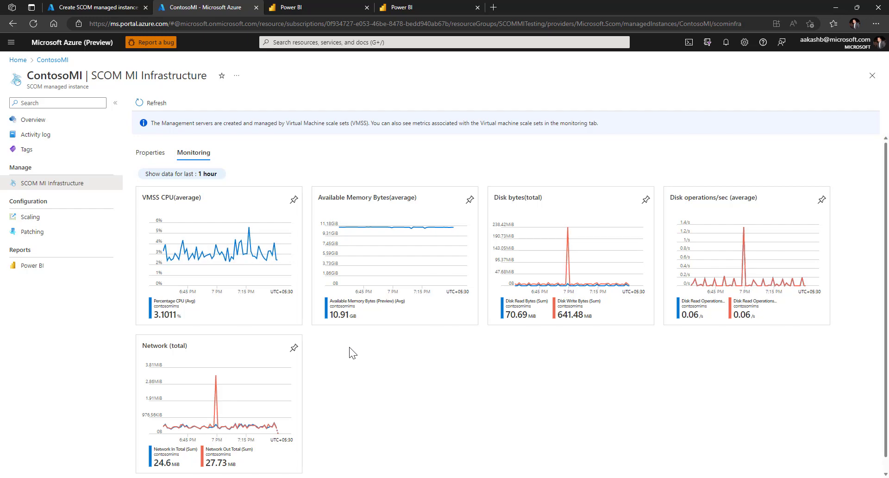
In the instance's scaling configuration, set the total endpoints to be monitored to 2500
left_click(82, 226)
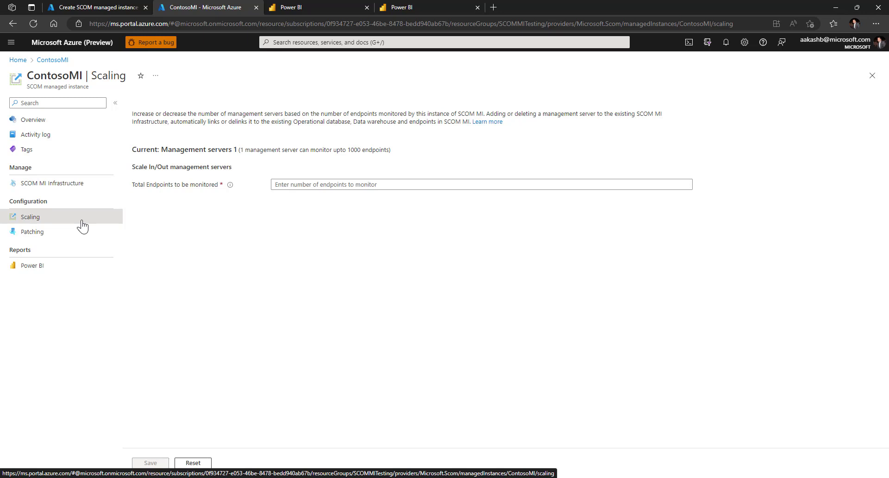
left_click(291, 187)
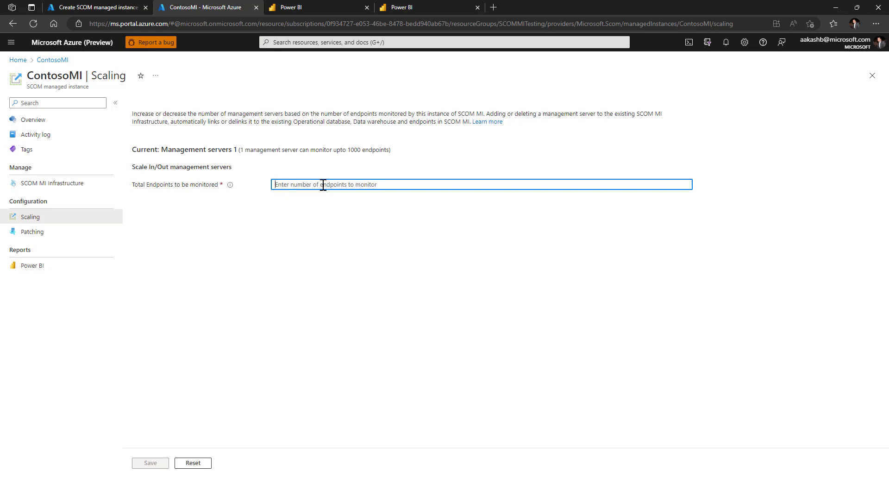
type("25")
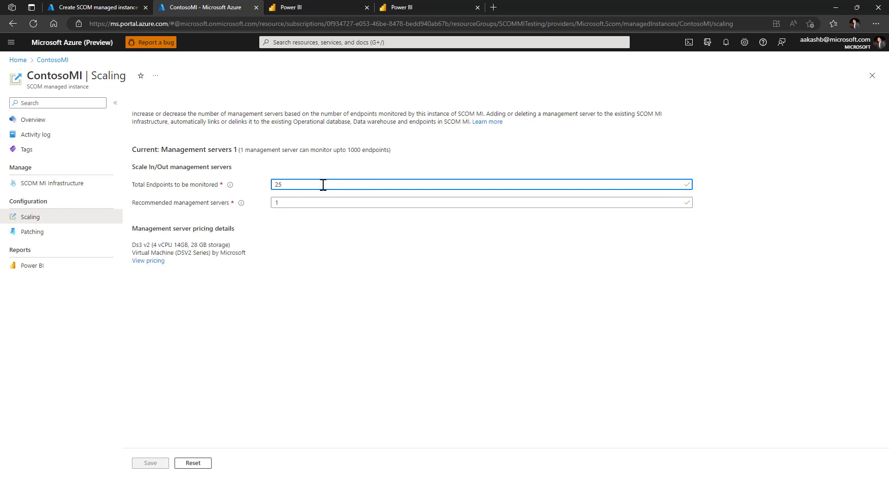
type("00")
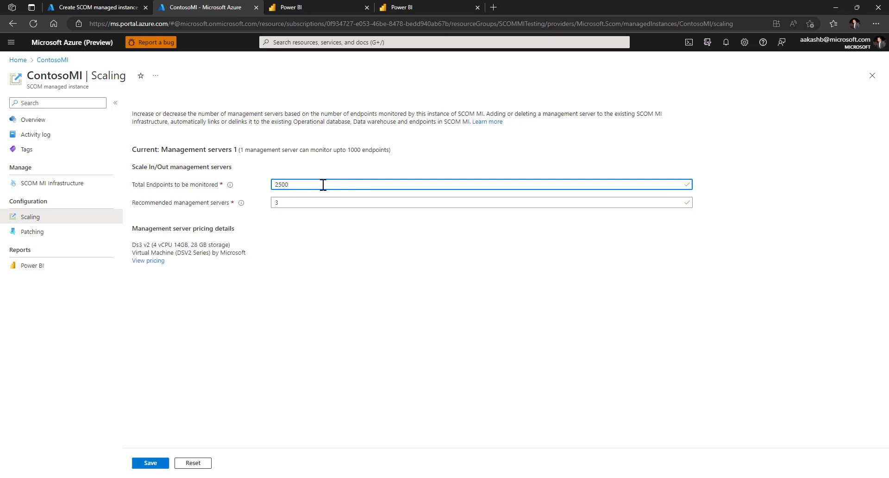
Set the recommended management servers to 5 and highlight the server size in the pricing details
mouse_move(240, 204)
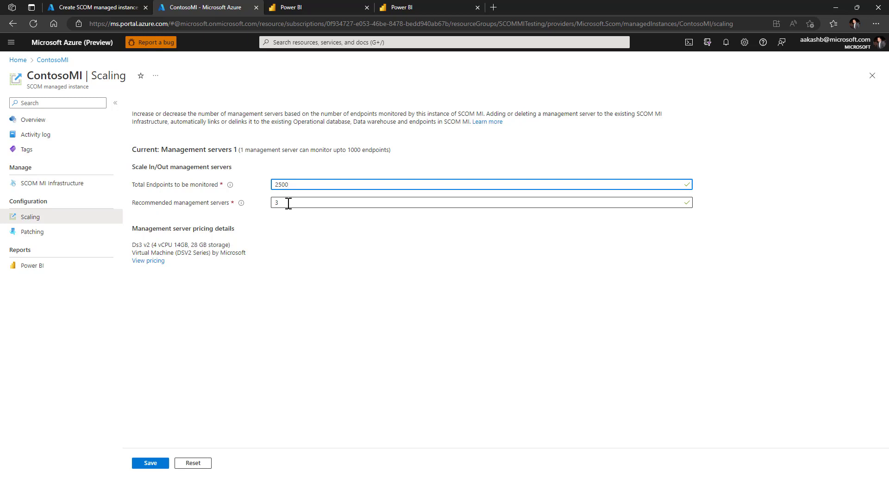
left_click_drag(288, 202, 272, 203)
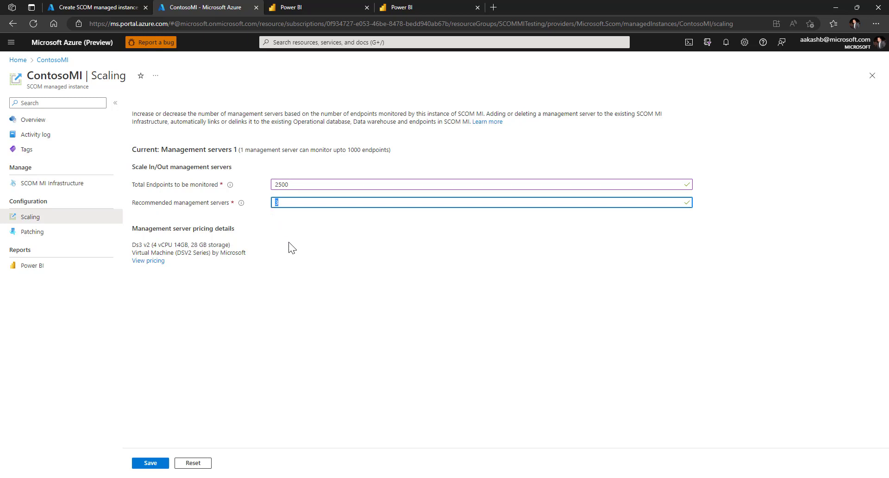
type("5")
left_click(289, 244)
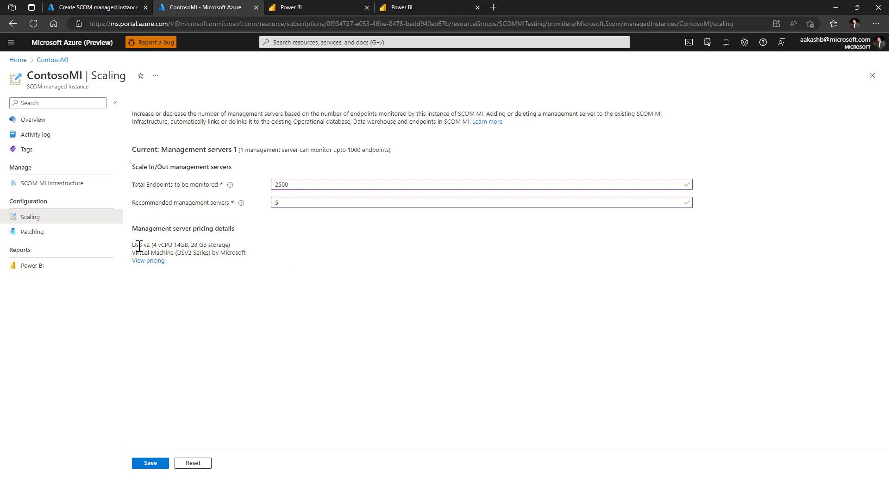
left_click_drag(132, 247, 213, 248)
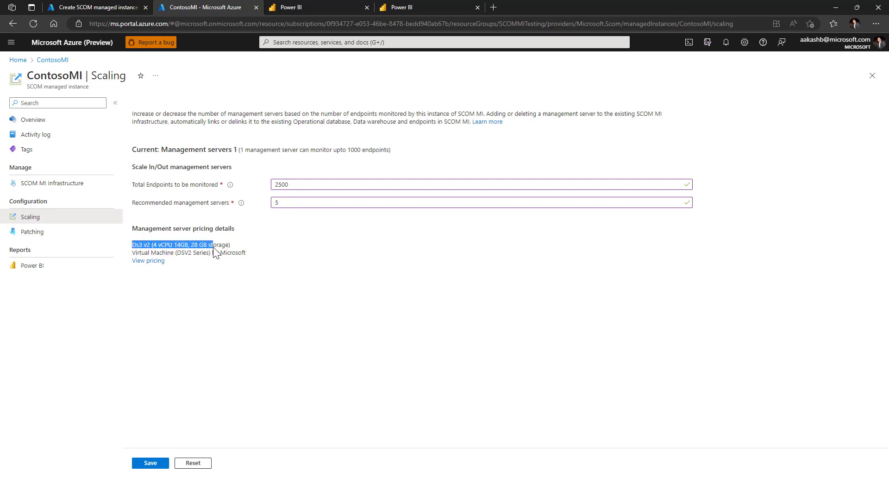
left_click(246, 255)
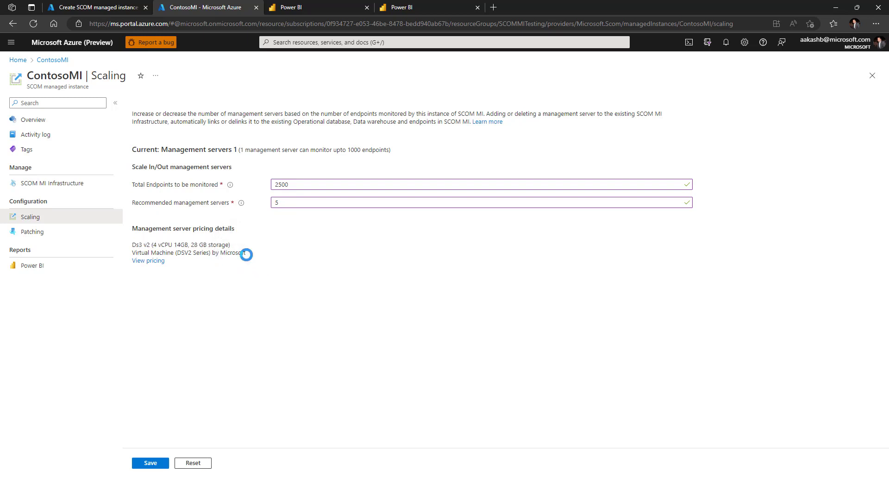
Set the total endpoints to be monitored to 2150 and the recommended management servers to 2
double_click(277, 202)
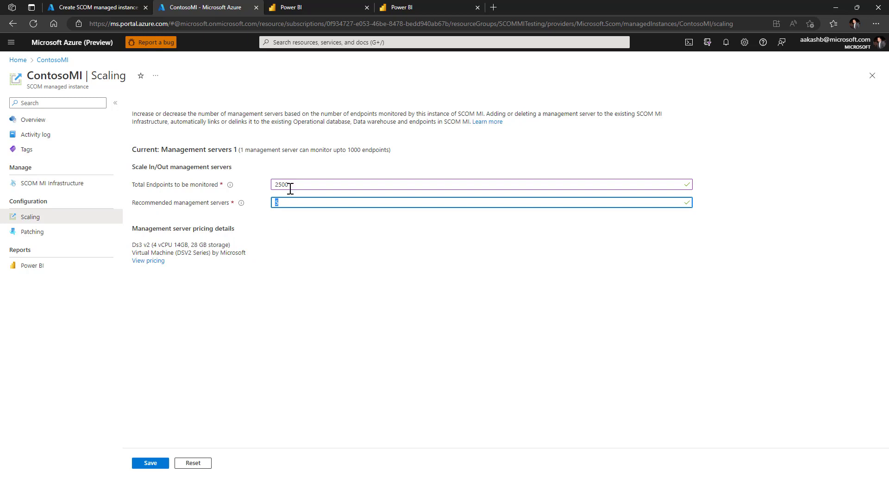
left_click_drag(291, 188, 279, 190)
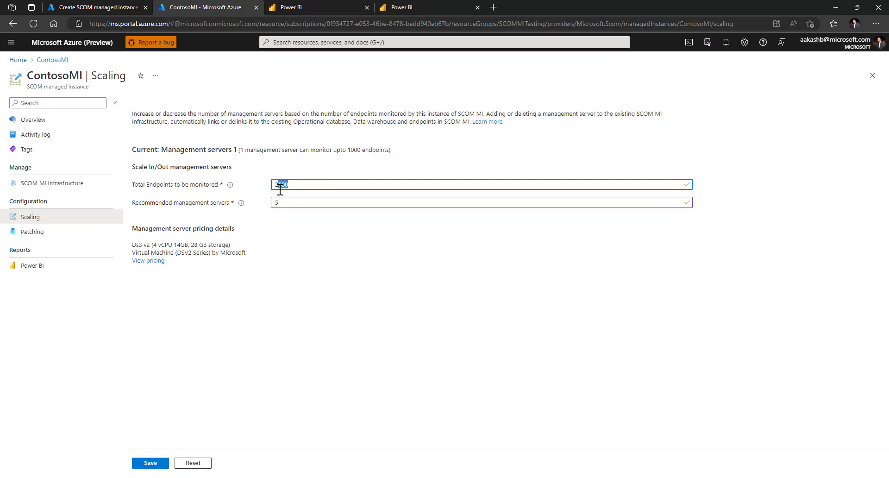
type("1500")
key("BackSpace")
left_click_drag(287, 203, 273, 203)
type("2")
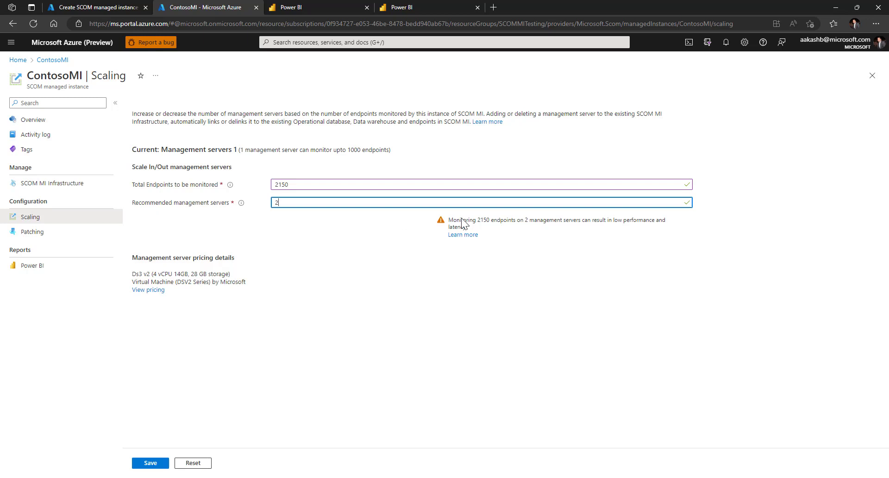
left_click_drag(458, 221, 512, 222)
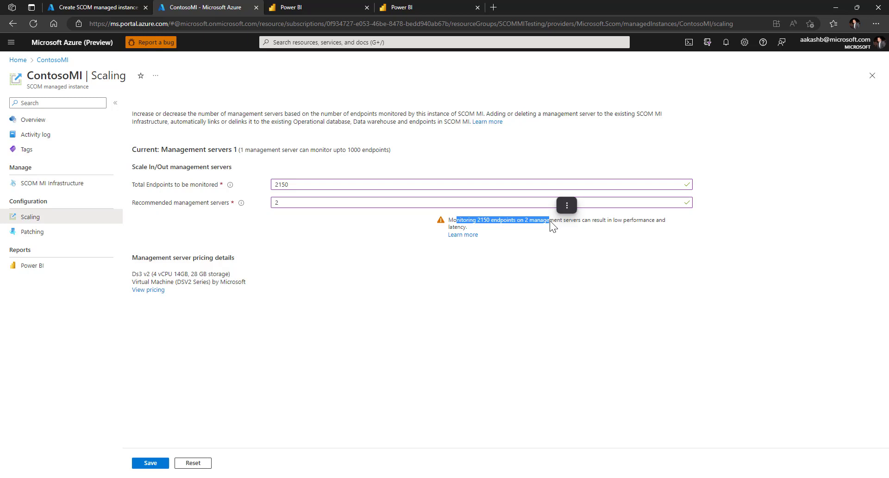
left_click(169, 215)
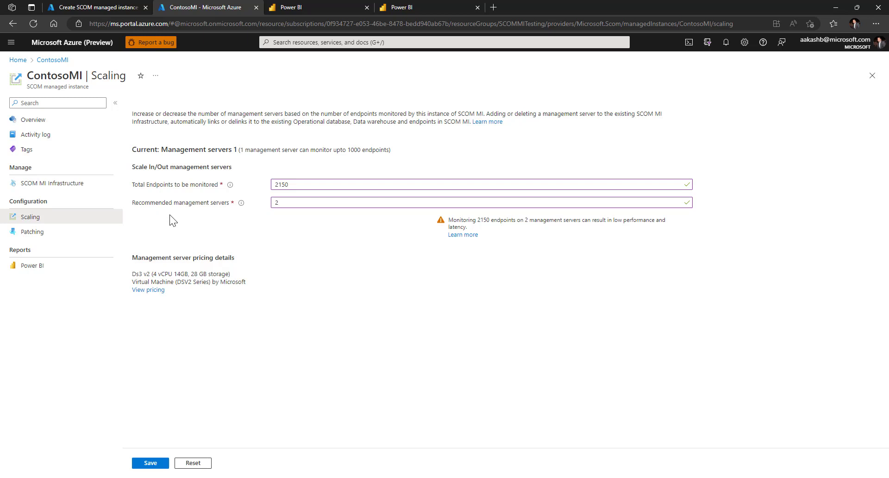
Check the instance's patching status, discarding the unsaved scaling edits
left_click(73, 233)
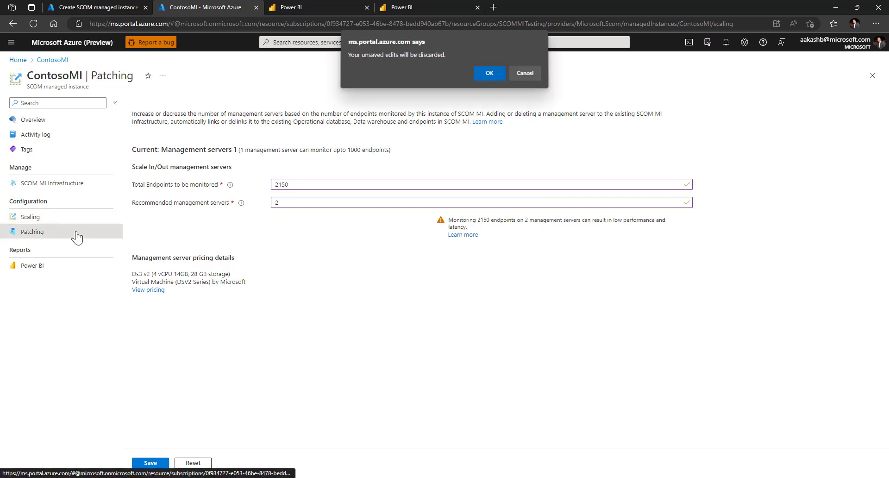
key("Return")
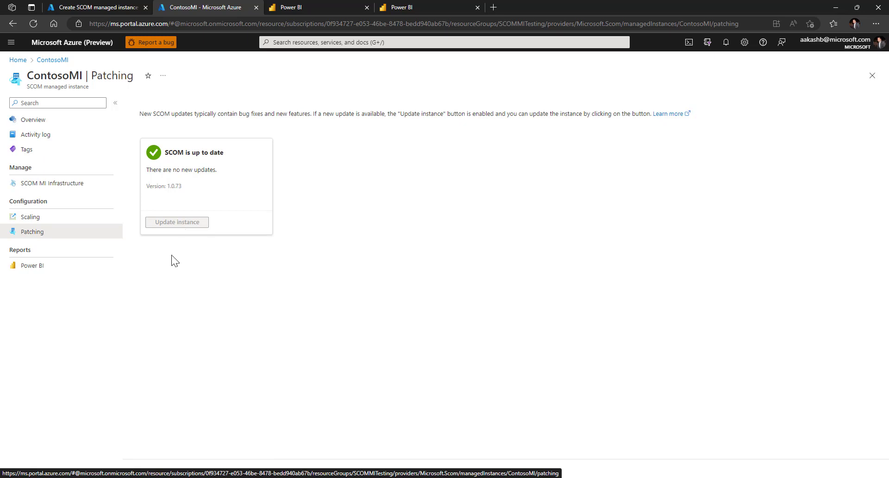
From the Power BI report prerequisites, enable the public endpoint of the acquilanetsql SQL managed instance, save it and return
left_click(76, 275)
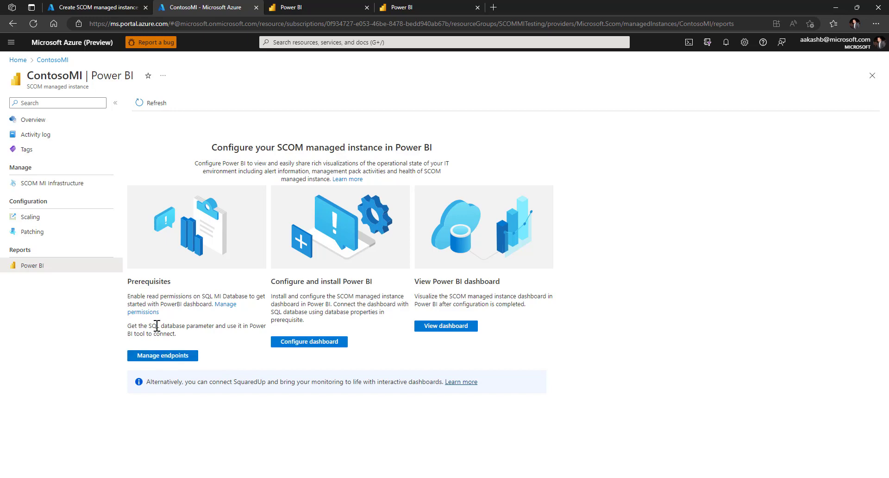
left_click(172, 365)
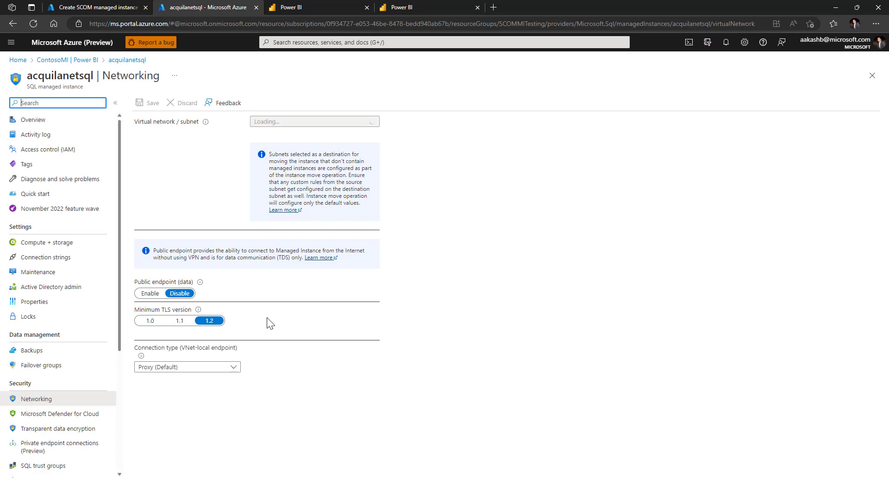
left_click(138, 296)
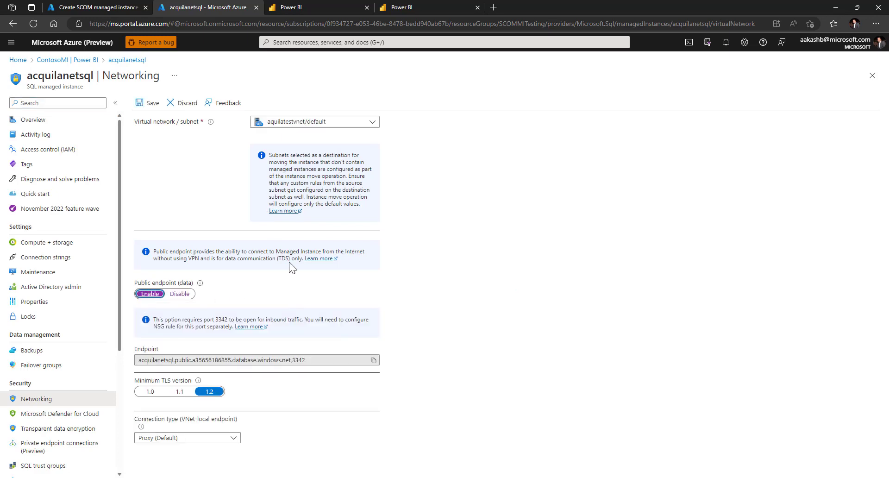
left_click(153, 109)
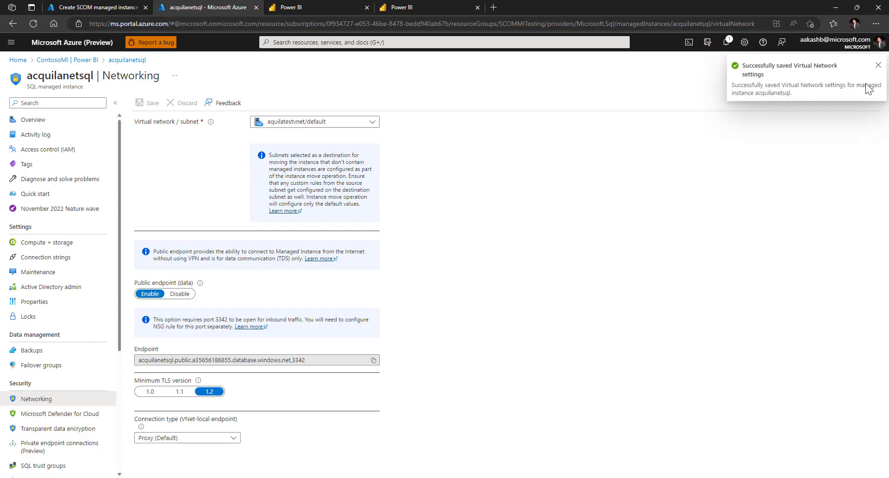
left_click(879, 66)
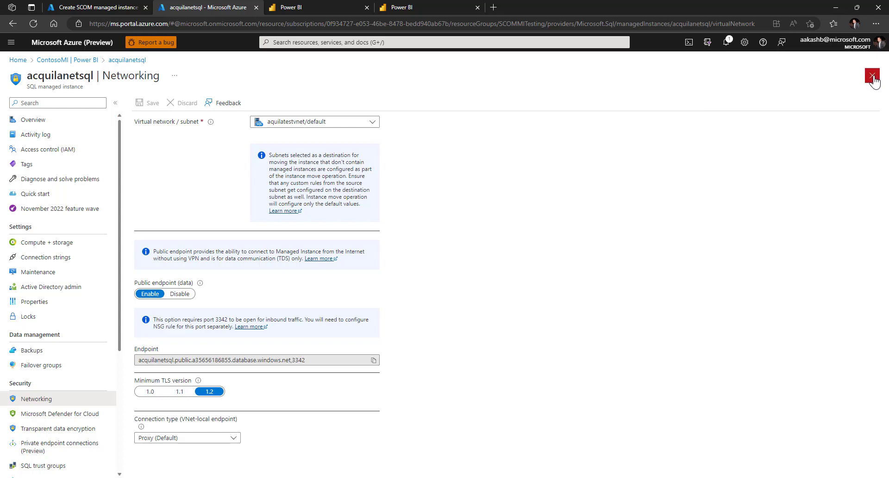
left_click(872, 76)
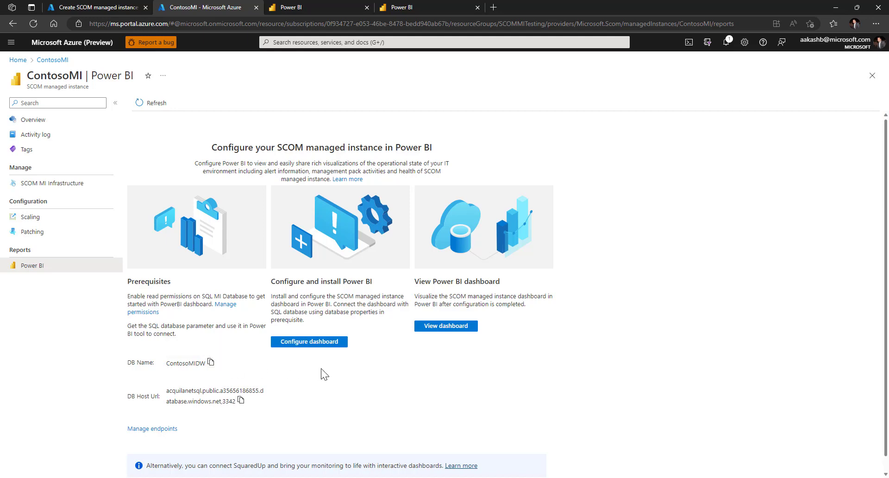
Get the Microsoft SCOM managed instance reports app through the dashboard configuration and open it in Power BI
left_click(312, 343)
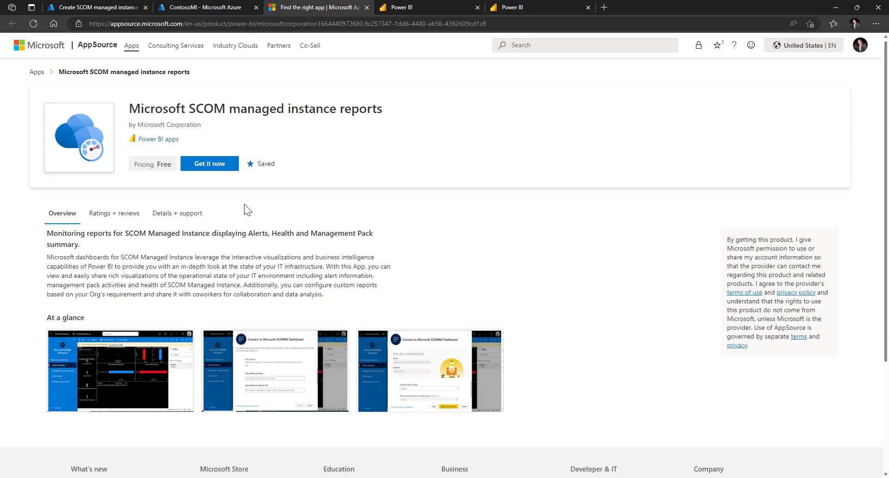
left_click(212, 176)
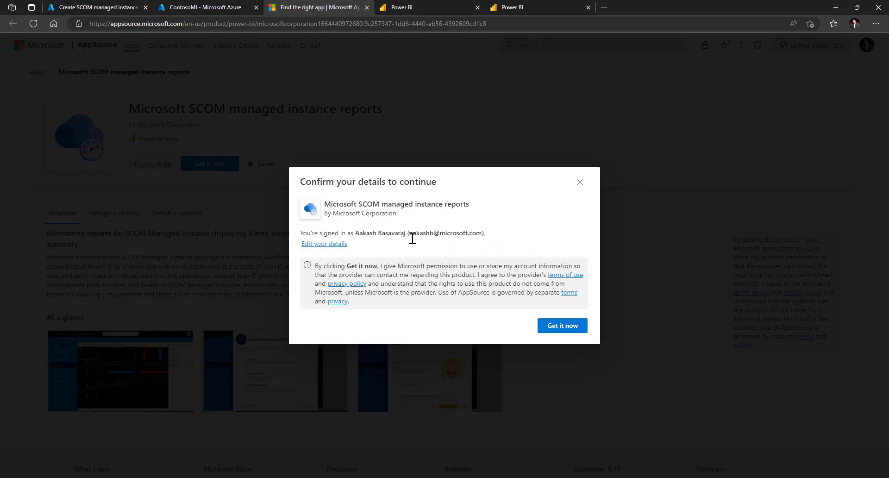
left_click(551, 328)
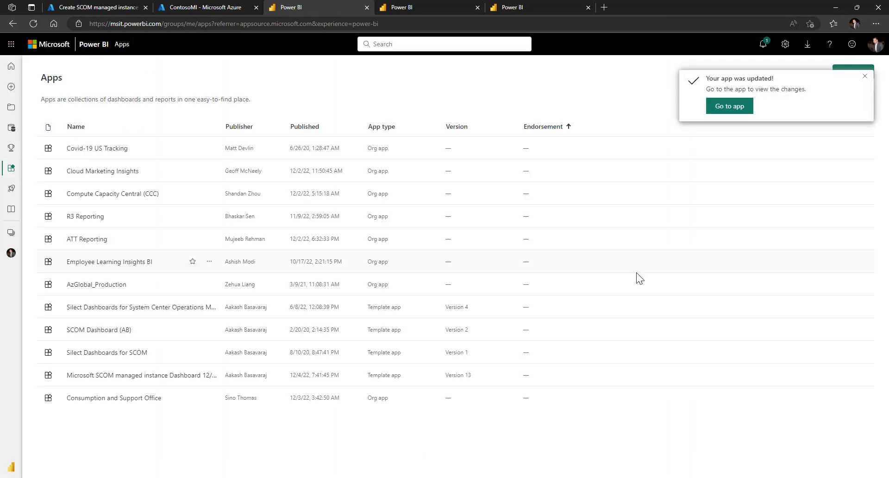
left_click(731, 108)
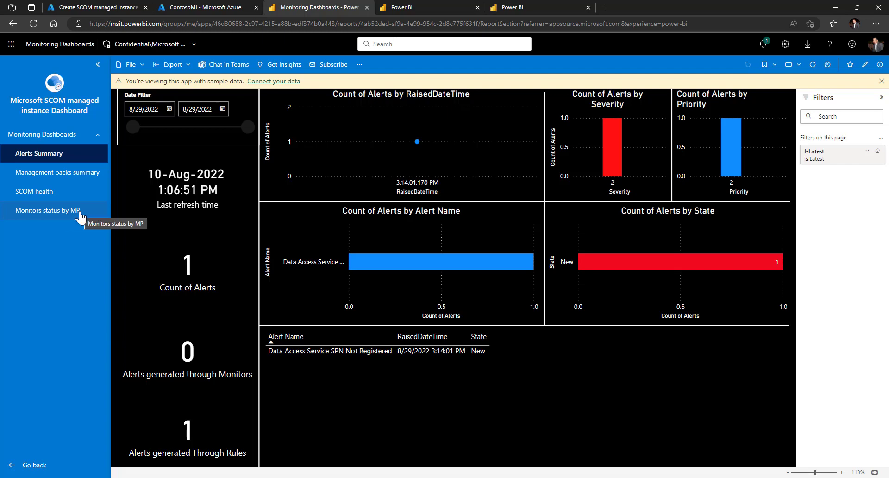
Review the dashboard's data connection parameters against the database name and host URL in the Azure portal, and leave without connecting
left_click(268, 81)
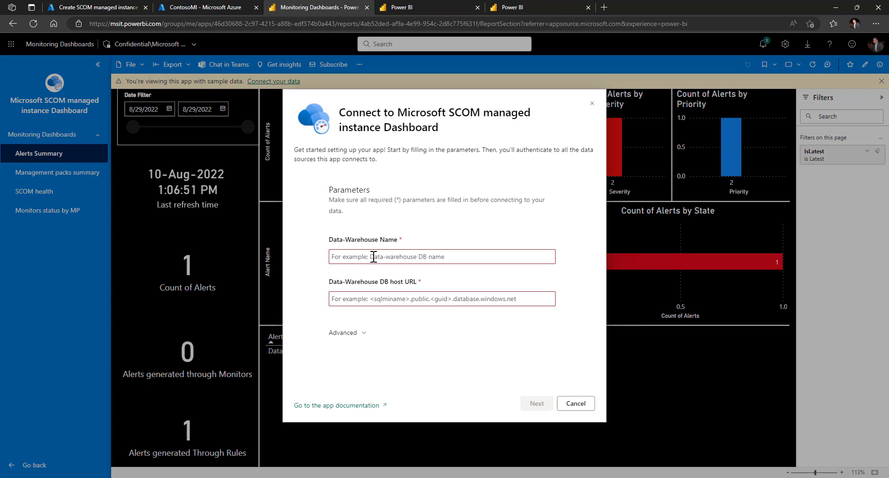
left_click(220, 6)
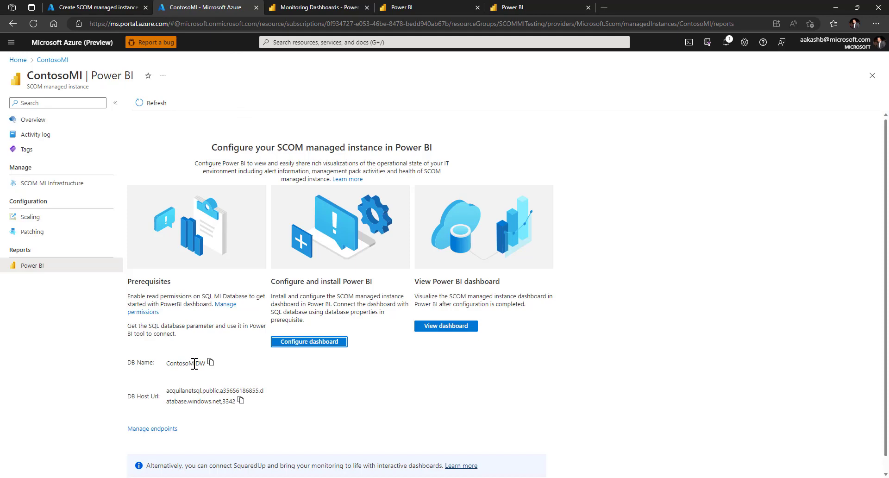
left_click(326, 9)
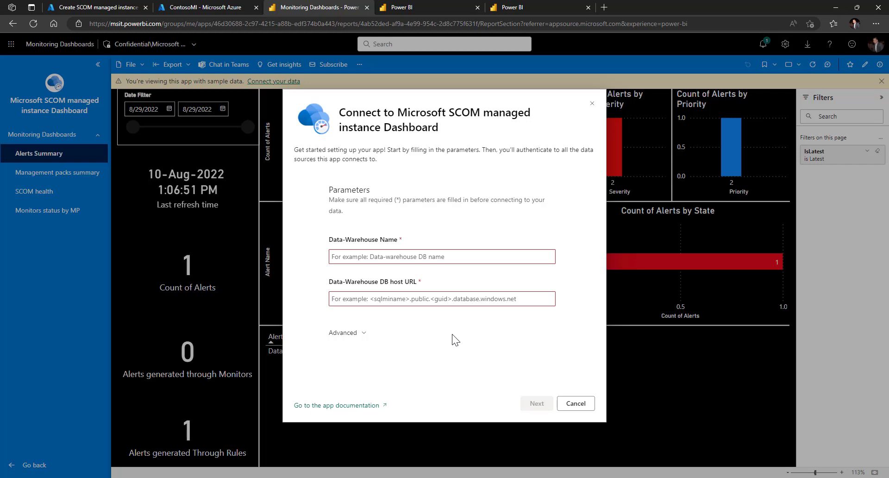
left_click(575, 404)
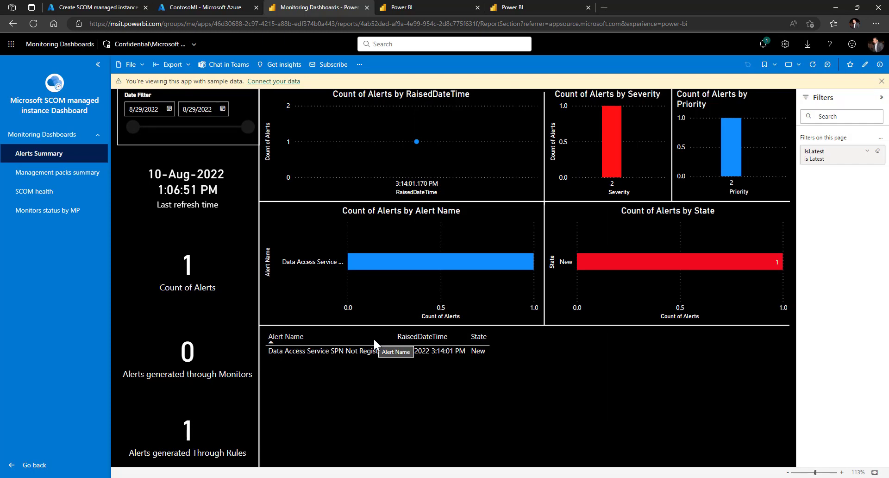
Switch back to the ContosoMI Power BI page in the Azure portal
left_click(236, 5)
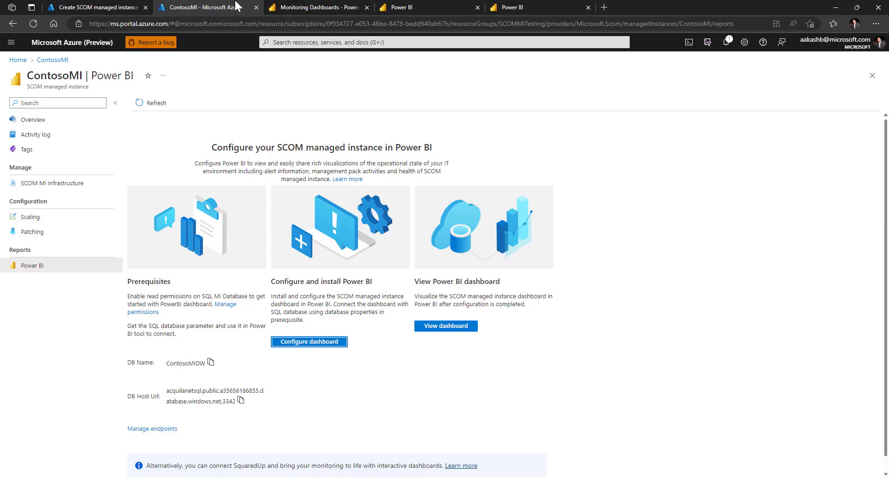